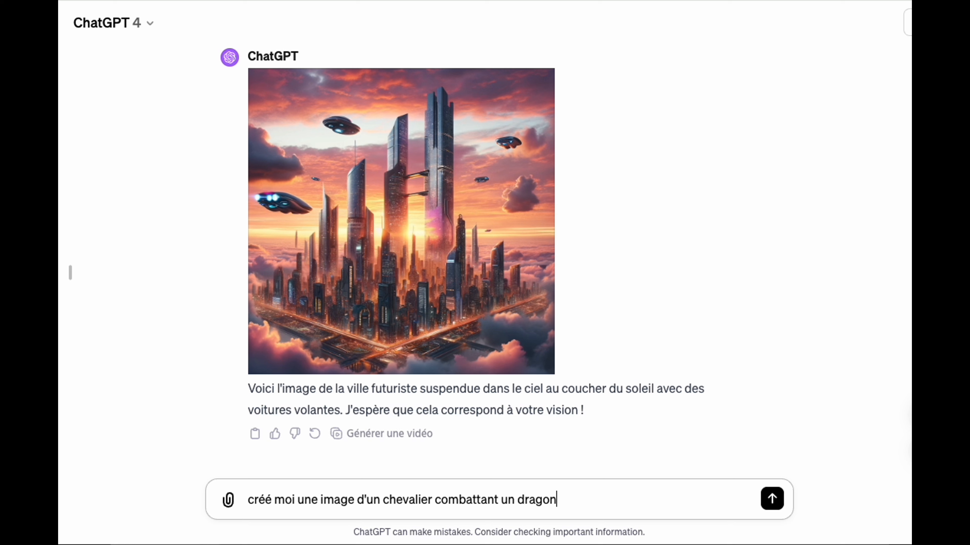
- Complete the knight-fighting-a-dragon image prompt with "dans une foret enneigée" and send it
type("dans une foret")
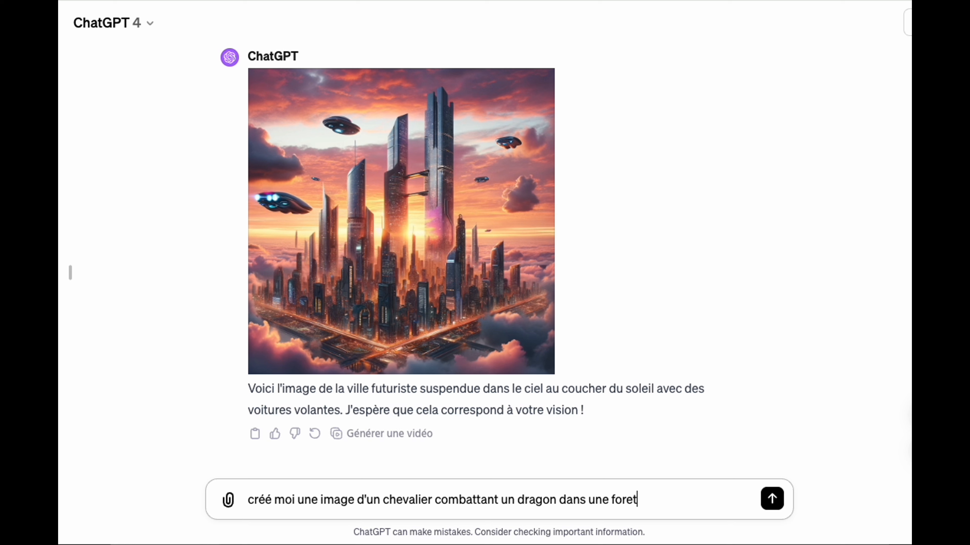
type(" enneigée")
left_click(771, 498)
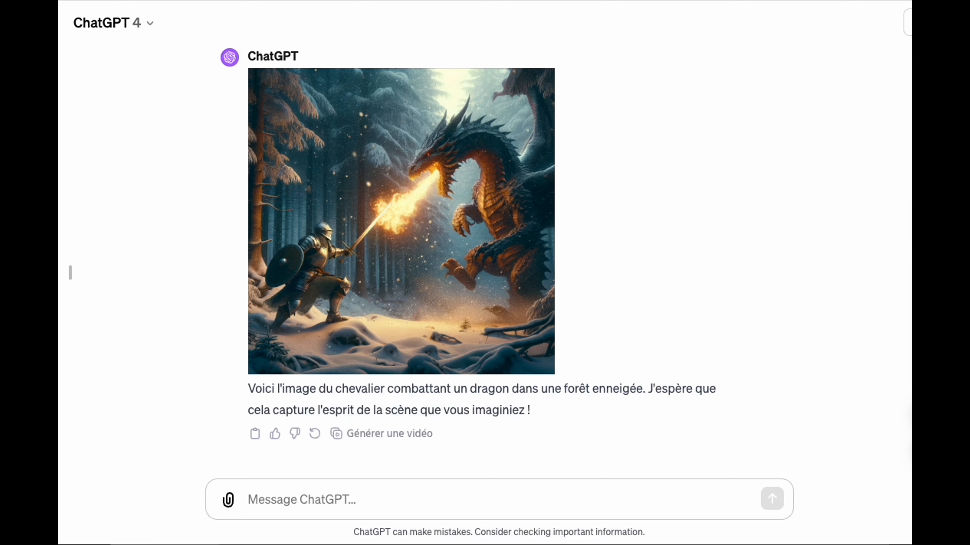
left_click(299, 498)
type("propose")
key("BackSpace")
key("BackSpace")
key("BackSpace")
key("BackSpace")
key("BackSpace")
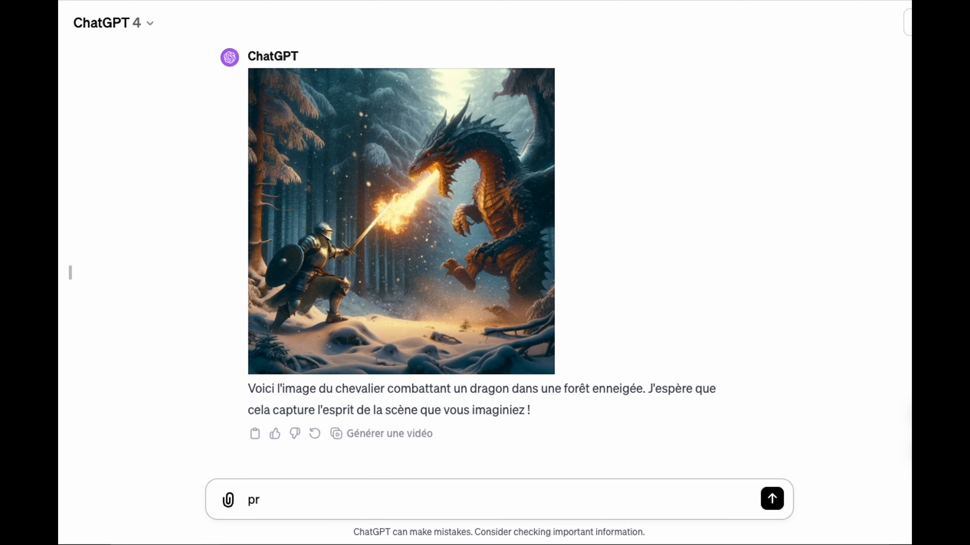
key("BackSpace")
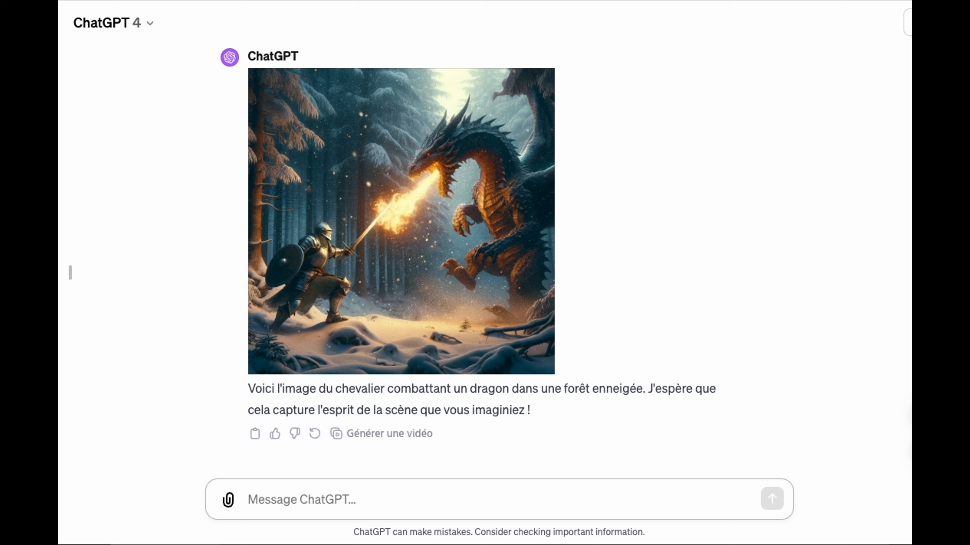
- Ask for the previous image in widescreen by sending "réédite moi l'image précédente au format 16/9"
type("réédite moi la p")
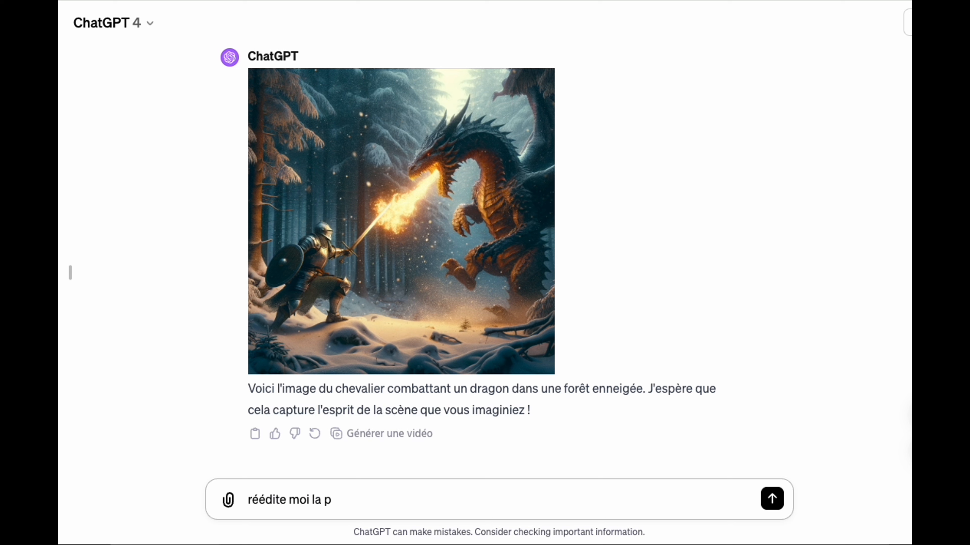
type("l'image précédente au format 16/9")
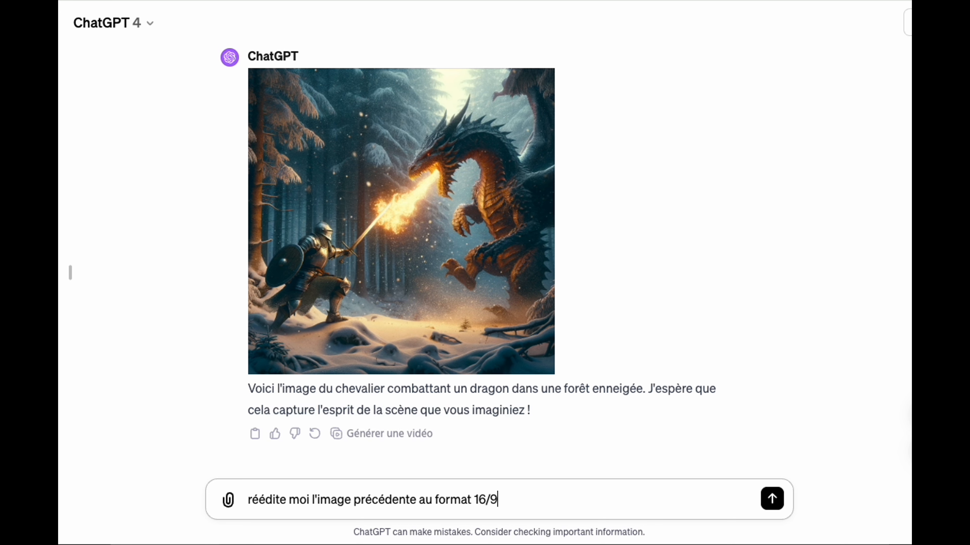
key("Return")
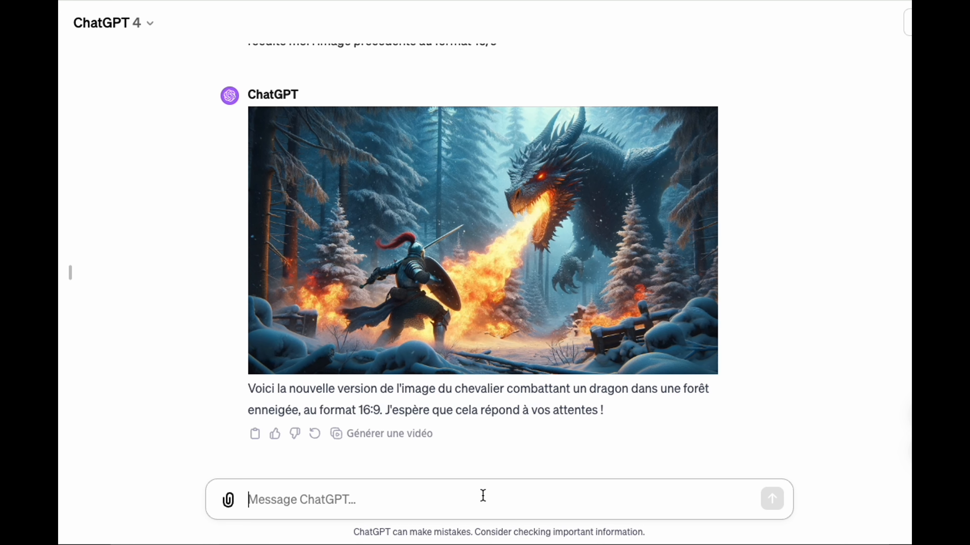
- Request a simple tree illustration with the prompt "je veux une illustration d'un arbre"
type("je veux une illustration d'un")
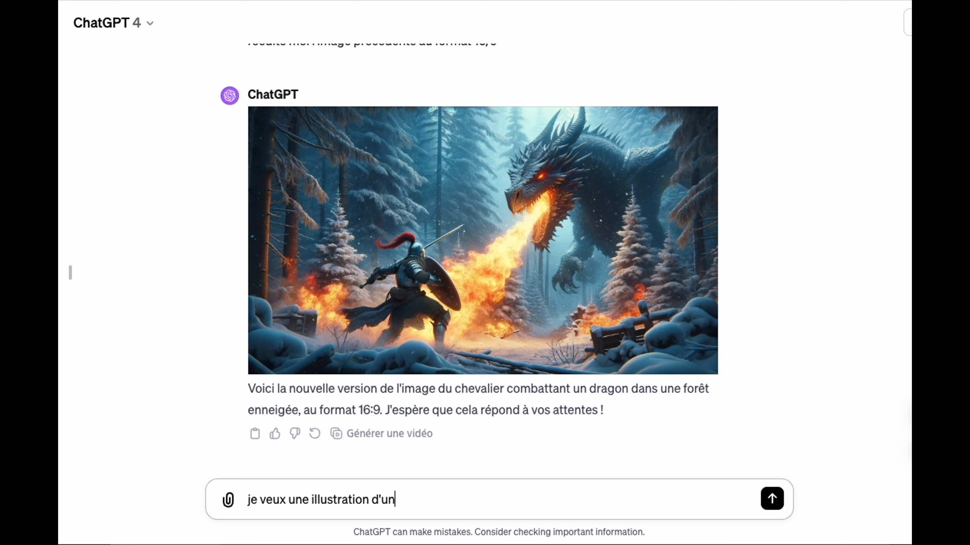
type(" arbre")
key("Return")
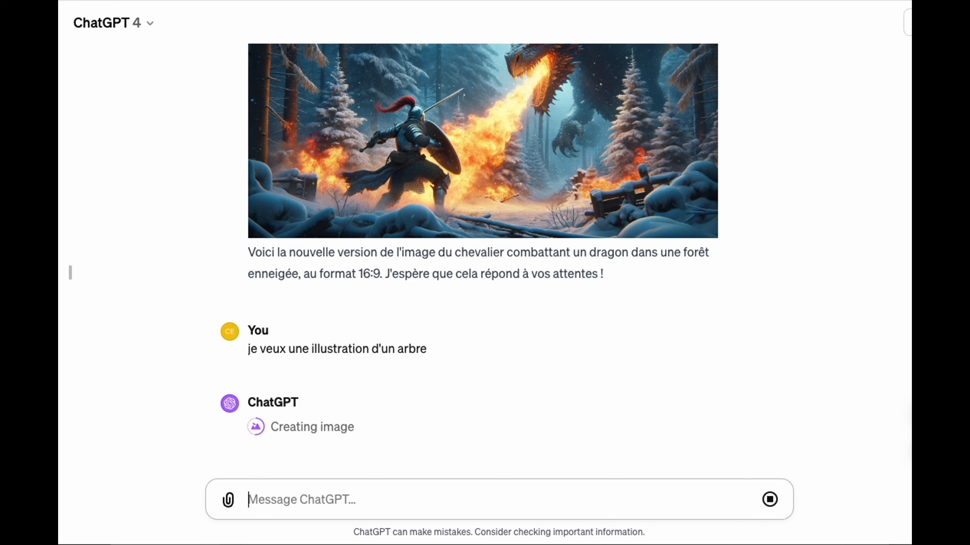
type("je")
key("BackSpace")
key("BackSpace")
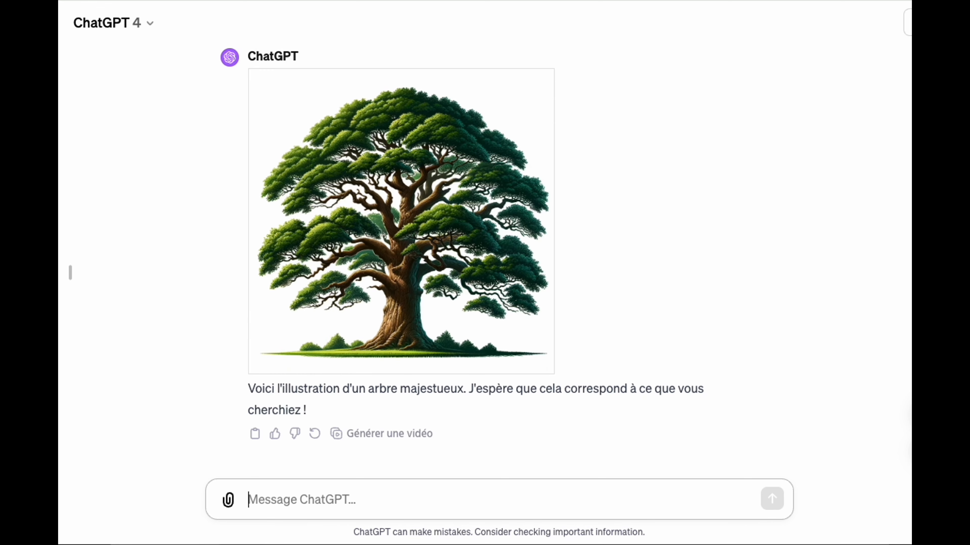
- Request a more detailed tree with the prompt "je veux une illustration d'un grand chêne avec des feuilles vertes"
type("je veux une illustration d'un grand che")
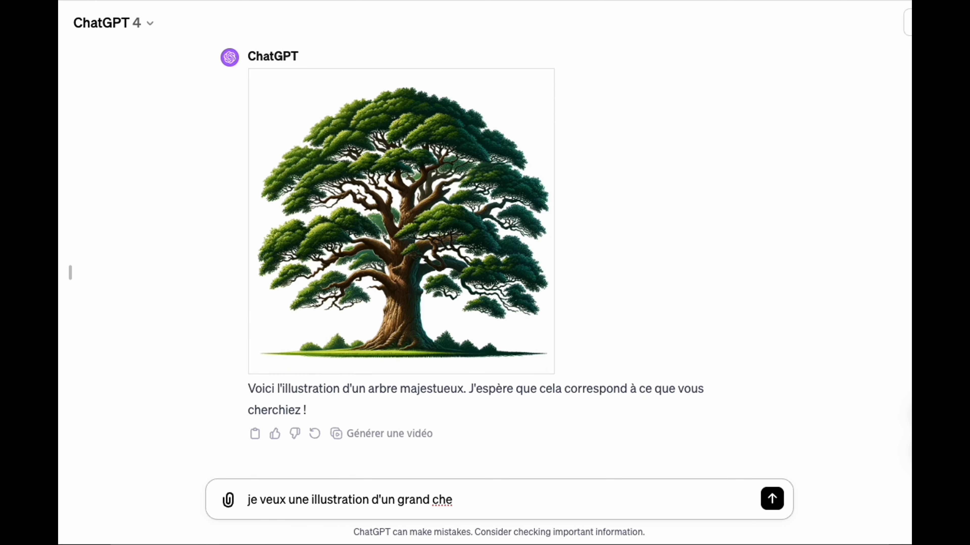
key("BackSpace")
type("êne avec des feuilles vertes")
key("Return")
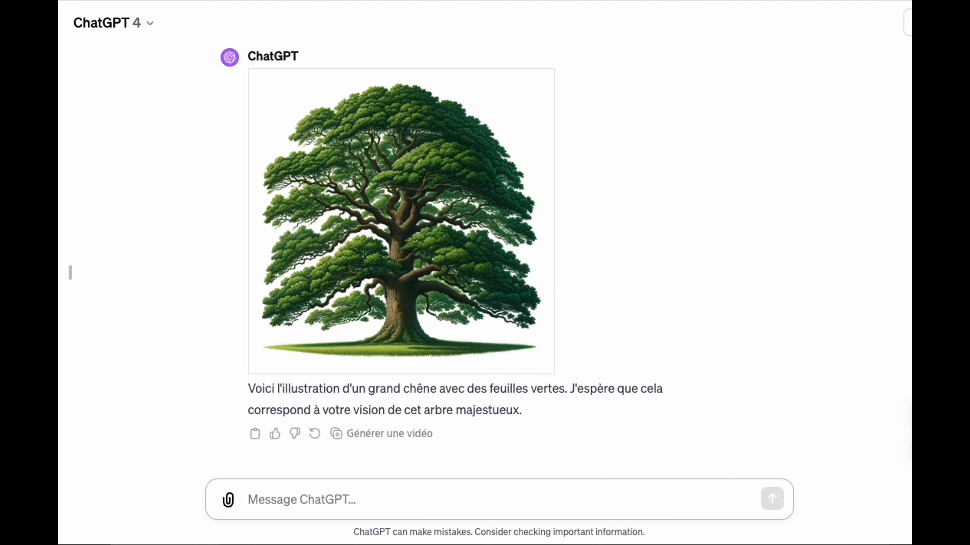
- Request a night sky picture with the prompt "je veux une illustration d'une nuit étoilée"
type("je veux une illustration d'une nuit éto")
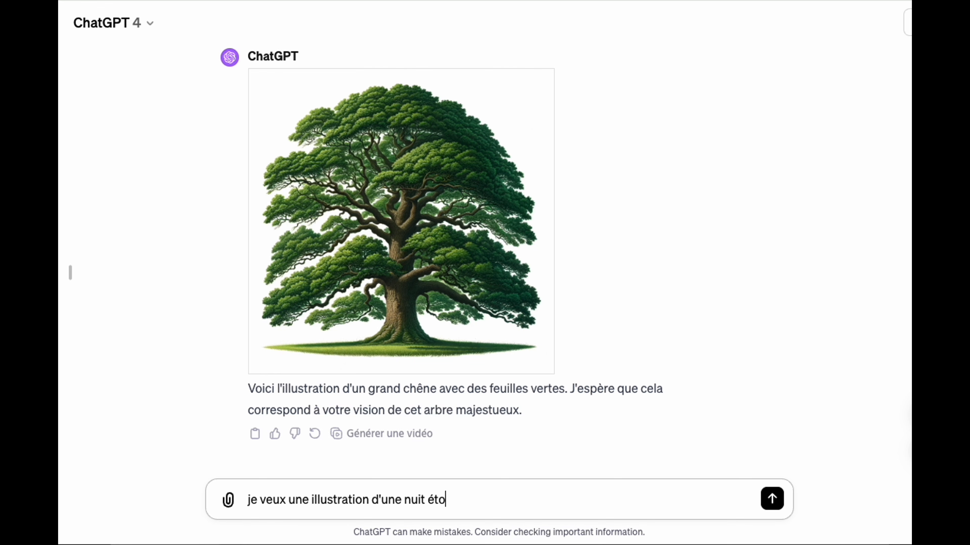
type("ilée")
key("Return")
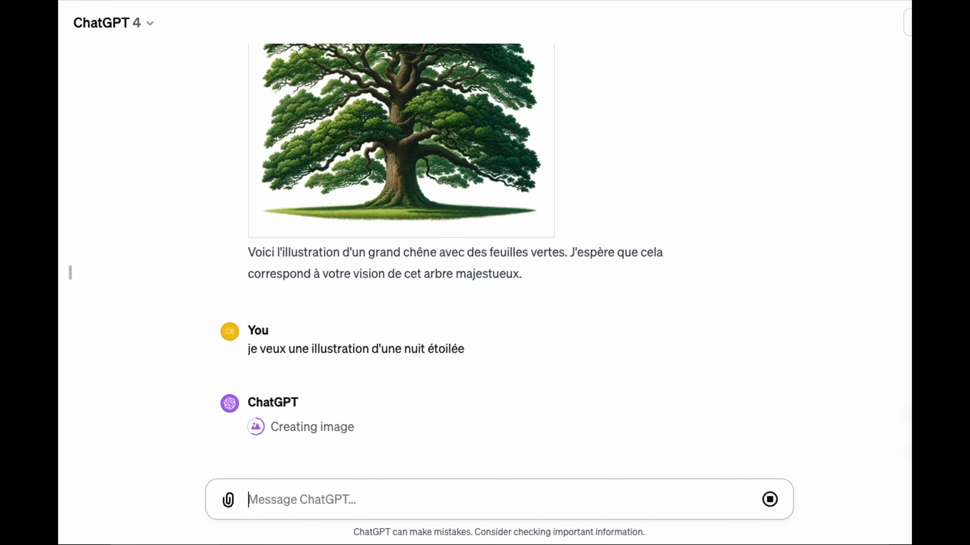
- Request a street scene with the prompt "je veux une illustration d'une rue éclairée par des lampadaires"
type("je ve")
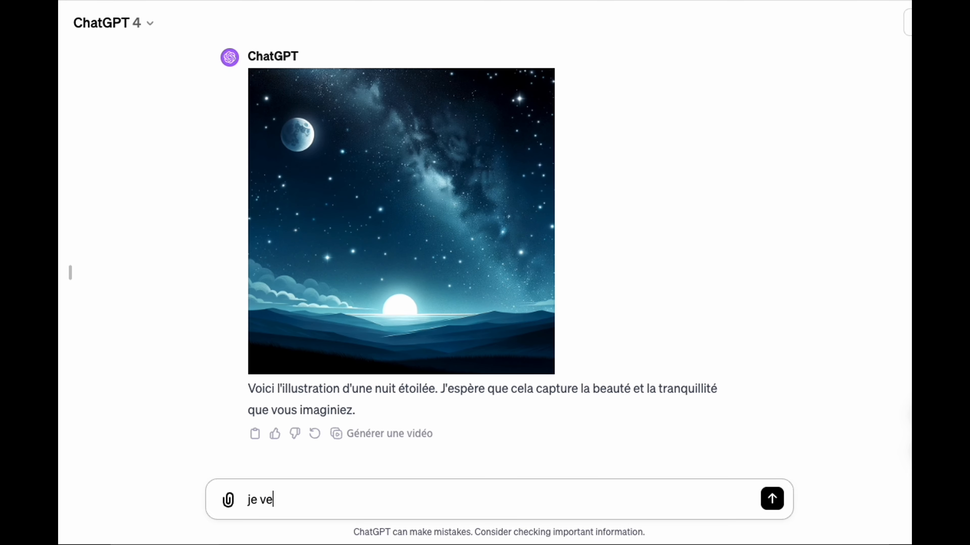
type("ux une illustration d'une rue éclairée ")
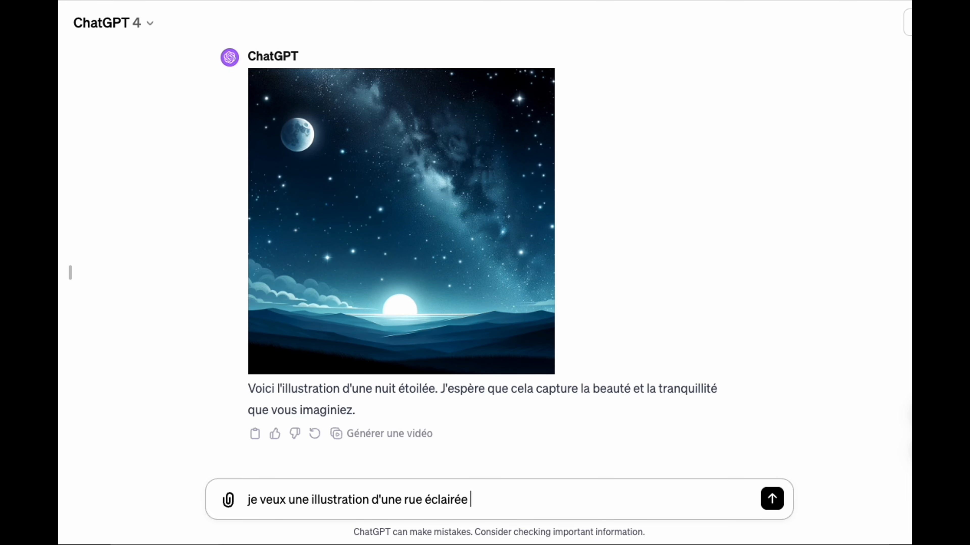
type("par des lampadaires")
key("Return")
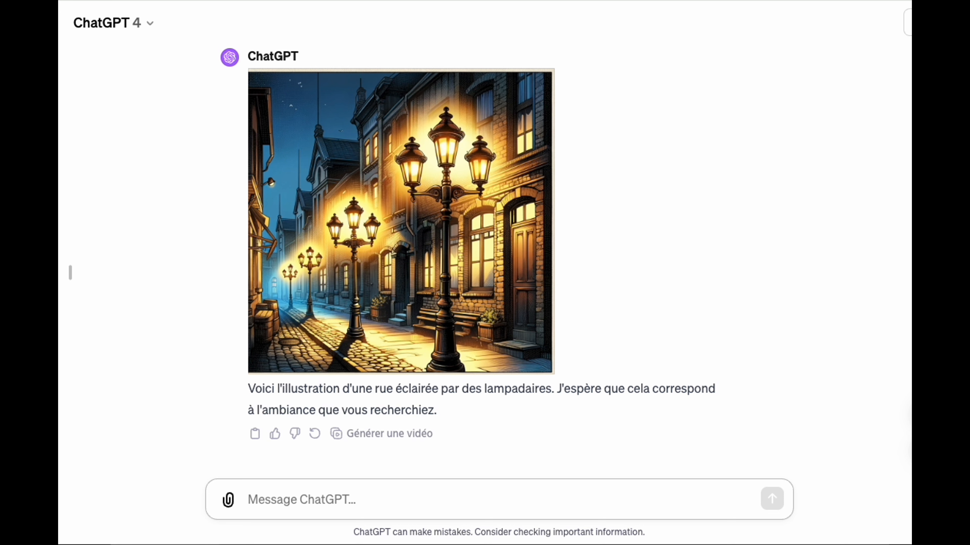
- Send two separate prompts, "une illustration d'une ville sous la pluie" and "une illustration d'une ville pendant un orage"
type("une illustration d'une ville sous la pluie")
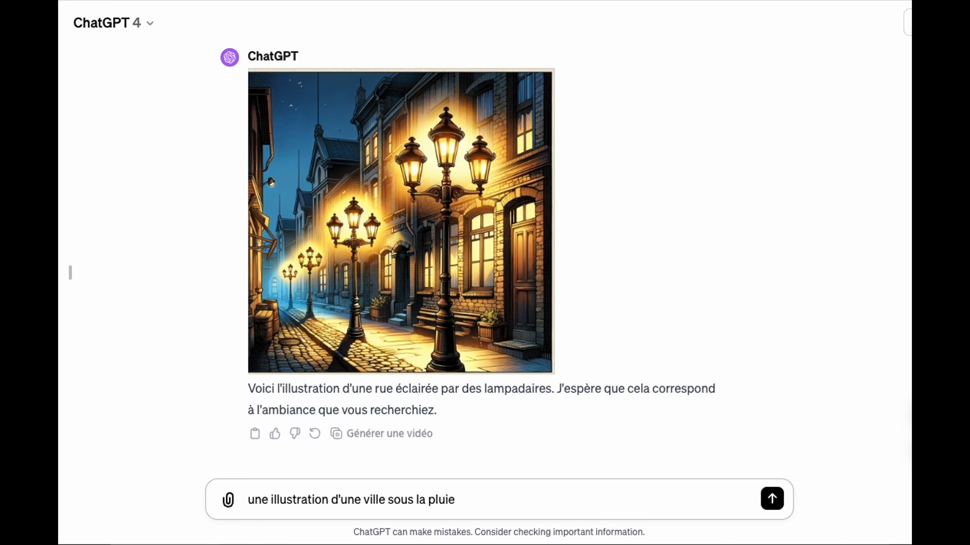
key("Return")
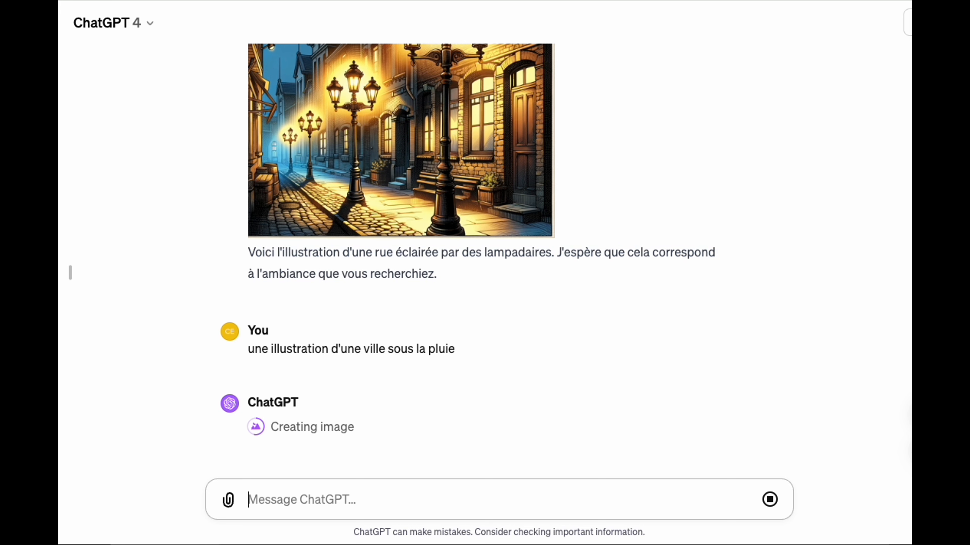
type("une illu")
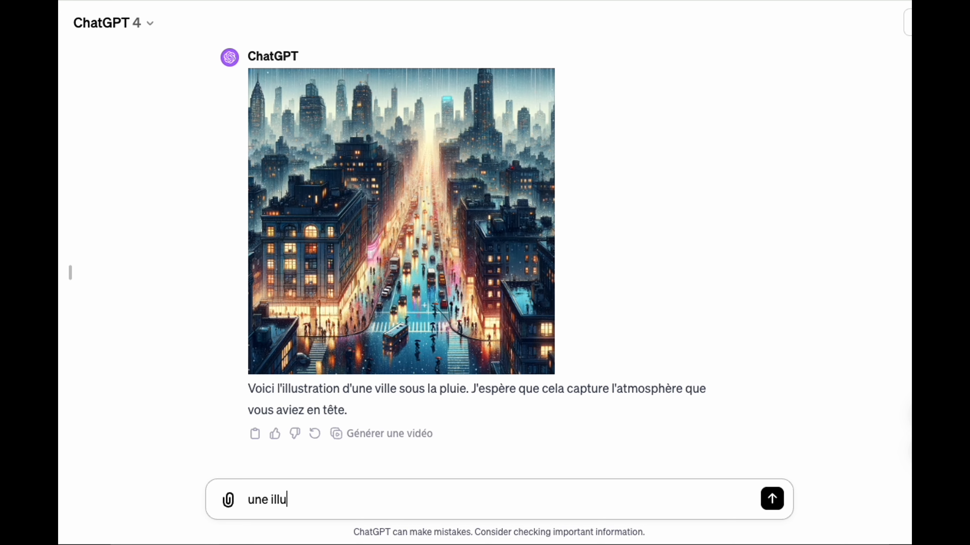
type("stration d'une ville pendant un orage")
key("Return")
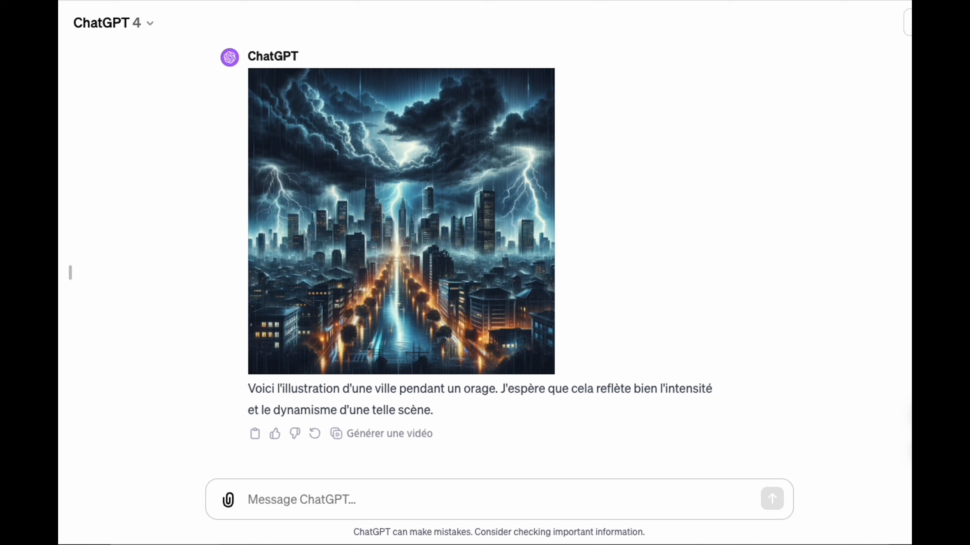
- Request a robot scene with the prompt "je veux une illustration de robots dans une ville futuriste"
type("je veux un")
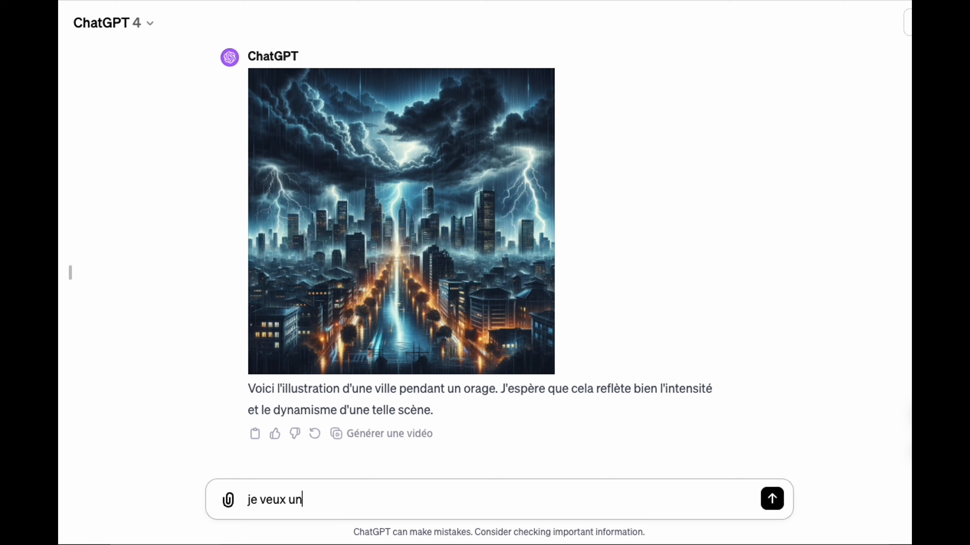
type("e illustration de robots dans une ville futuriste")
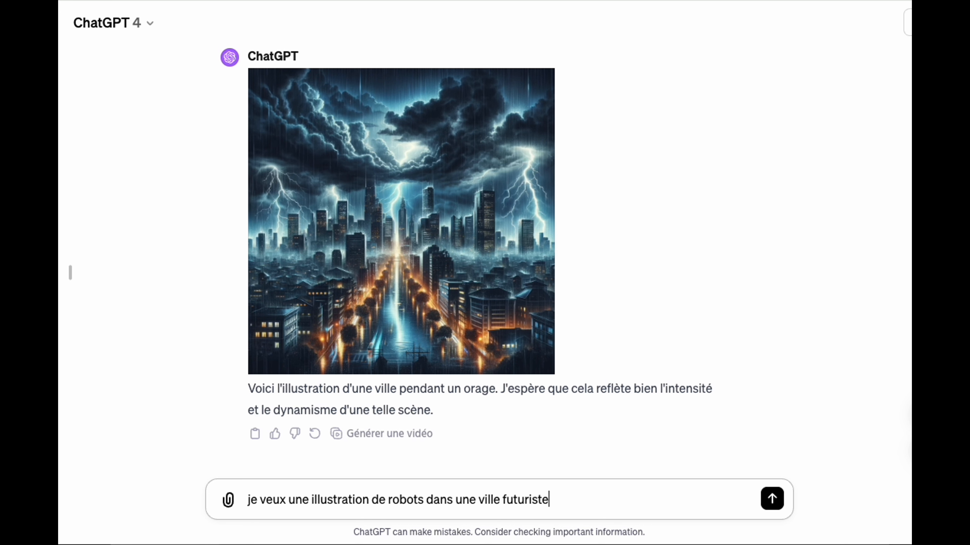
key("Return")
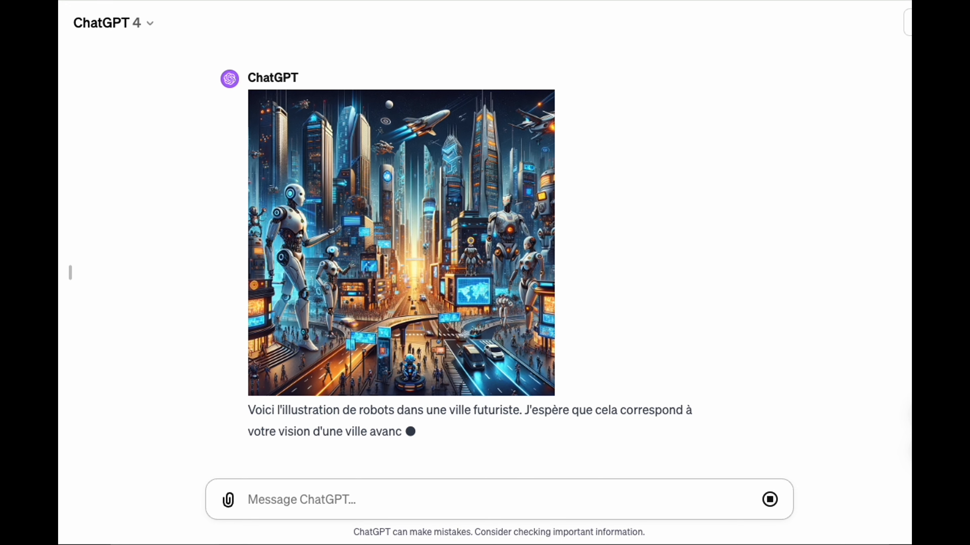
- Request a beach scene with the prompt "je veux une illustration d'une plage exotique avec des palmiers et un ciel violet"
type("je veux une illustration d'une plage exotique a")
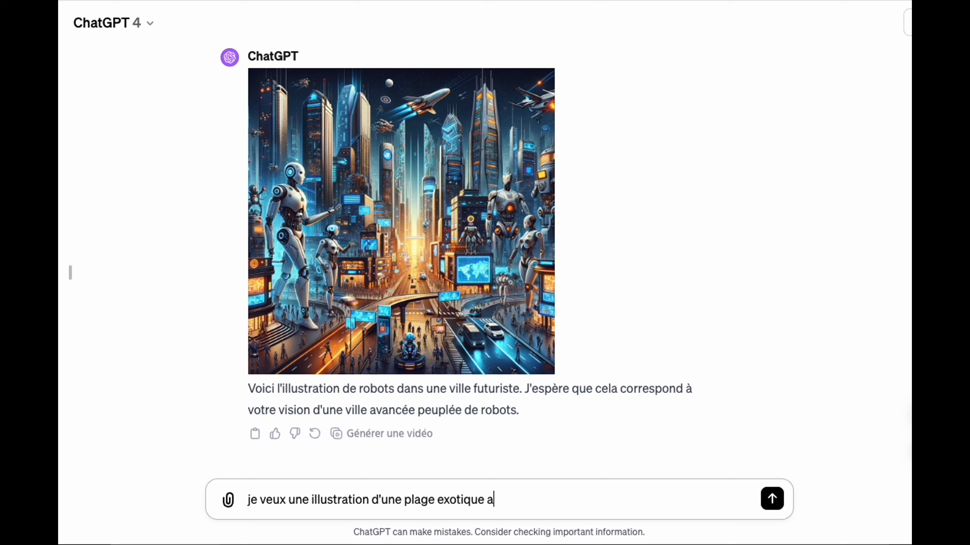
type("vec des palmiers et un ciel")
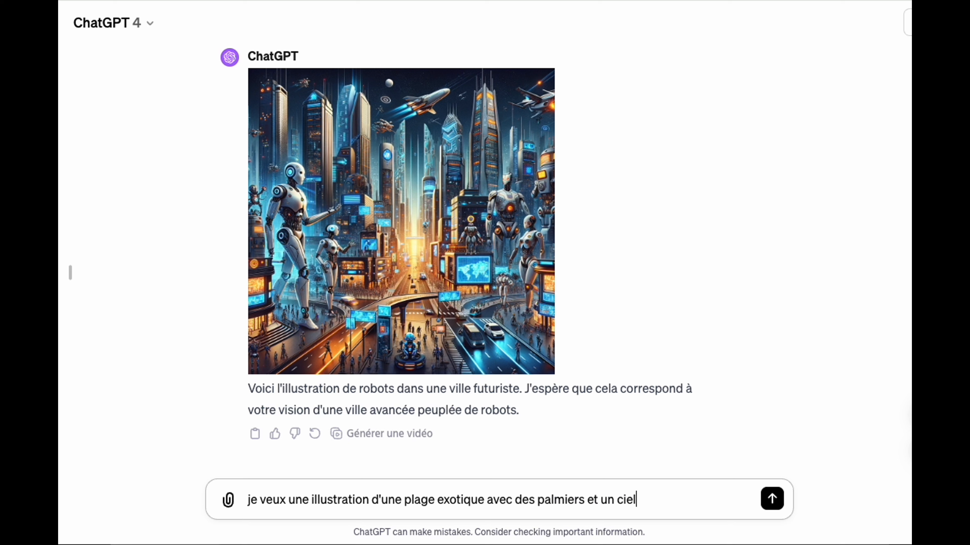
type(" violet")
key("Return")
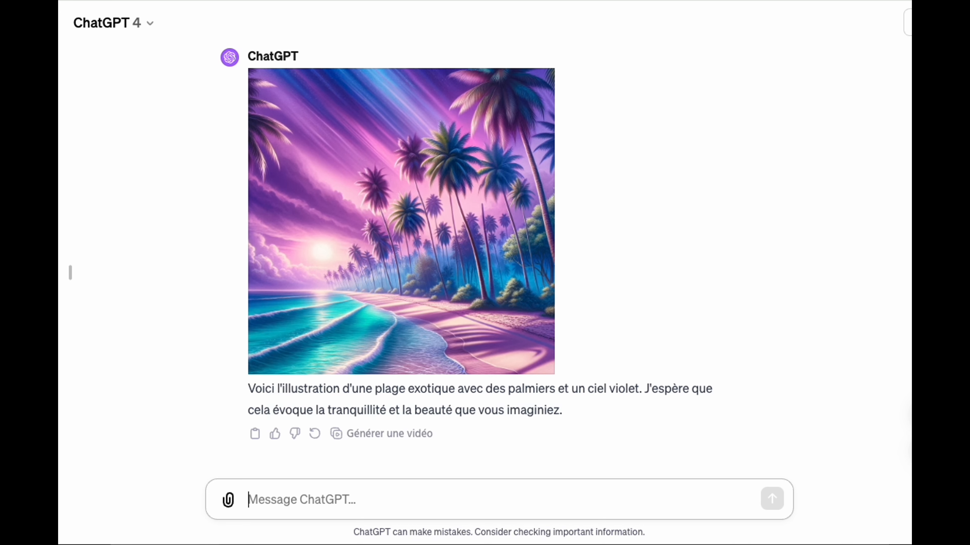
- Request a fantasy scene with the prompt "je veux une illustration d'une foret enchantée avec des créatures magiques"
type("je veux une illustration d'")
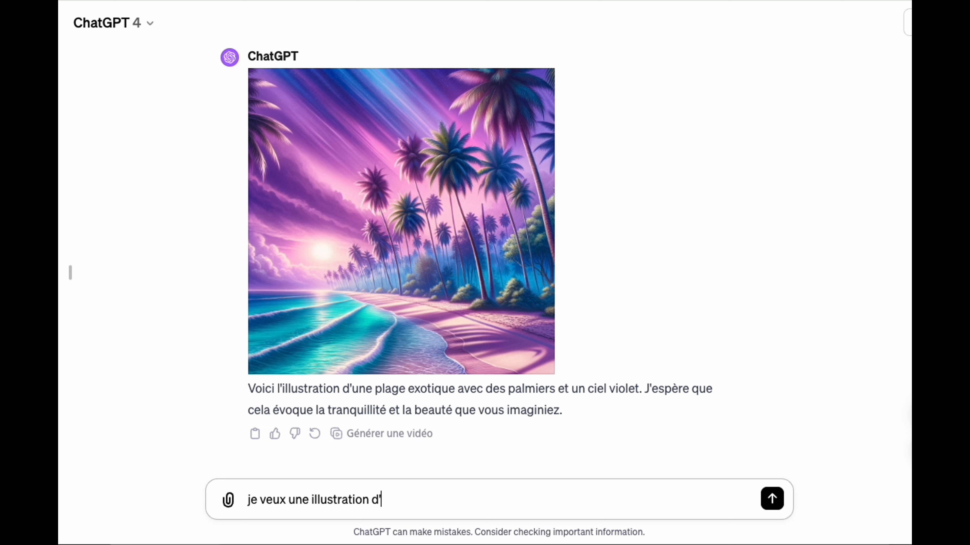
type("une foret enchantée ")
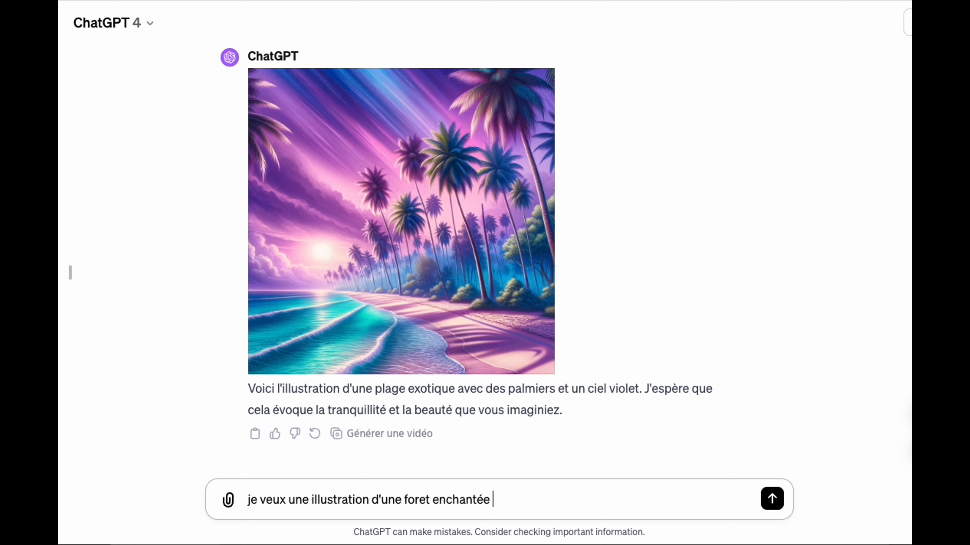
type("avec des créatures magiques")
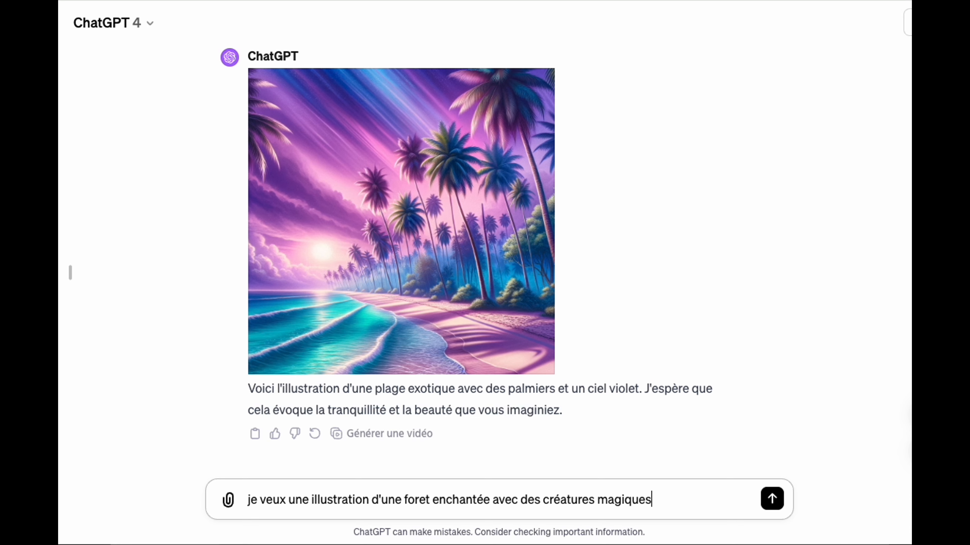
key("Return")
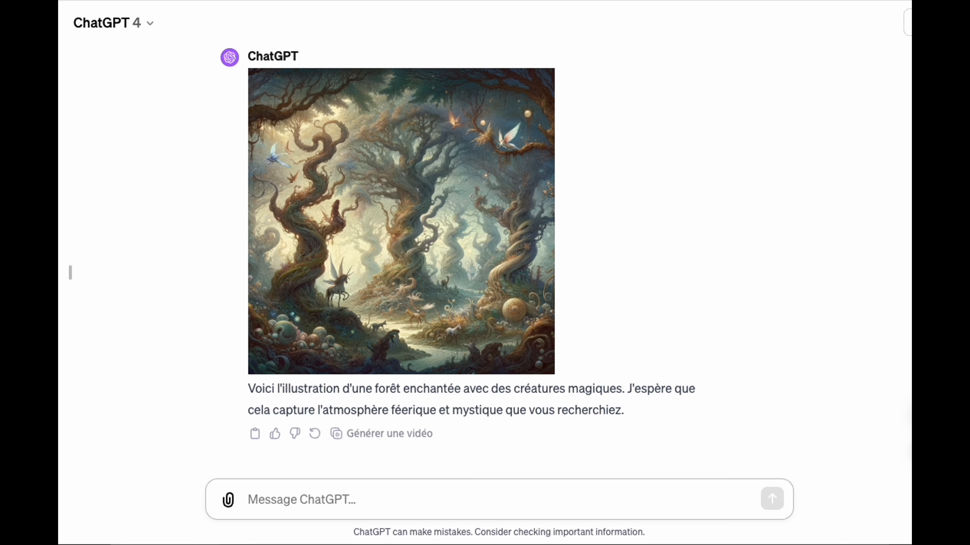
- Request a historical scene with the prompt "une illustration d'une scène de la renaissance dans une ville européenne"
type("une illustration")
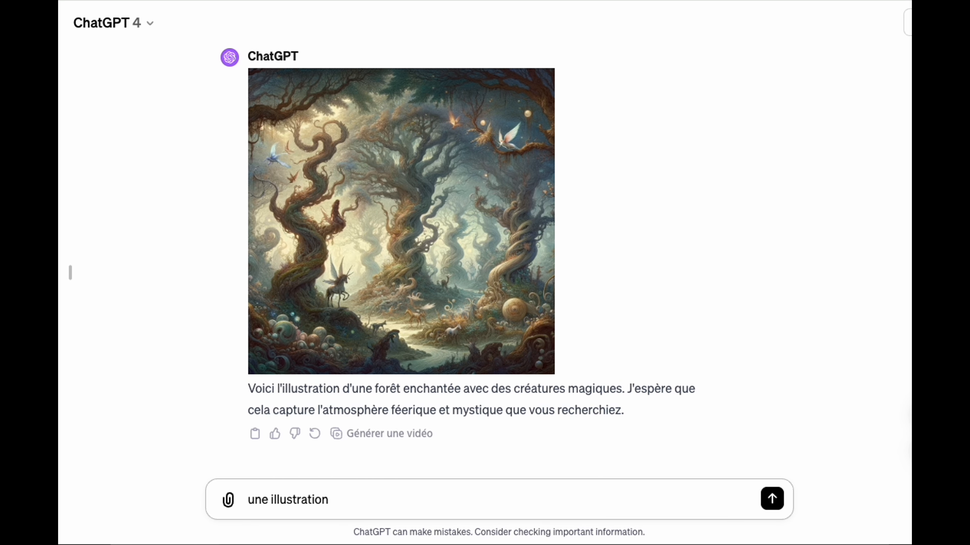
type(" d'une scène de la renaissance ")
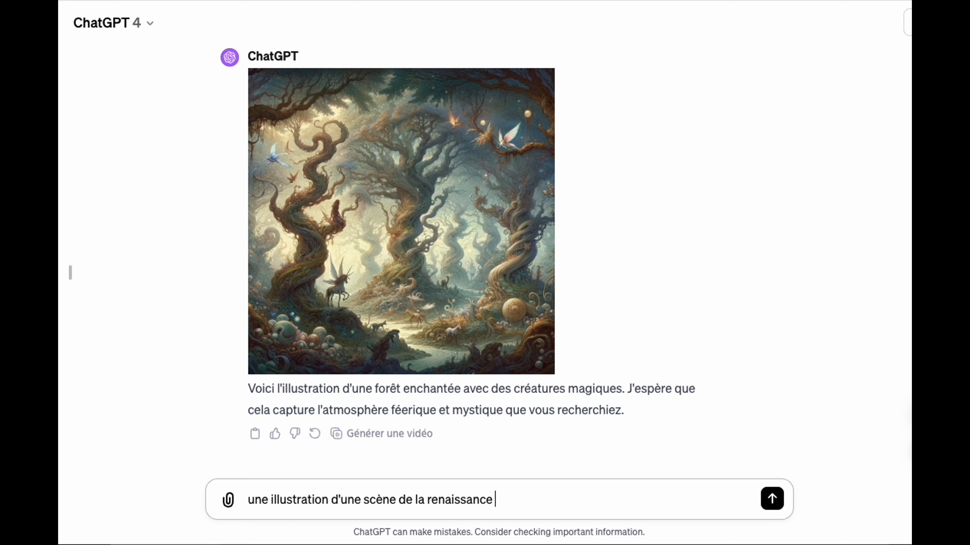
type("dans une ville européenne")
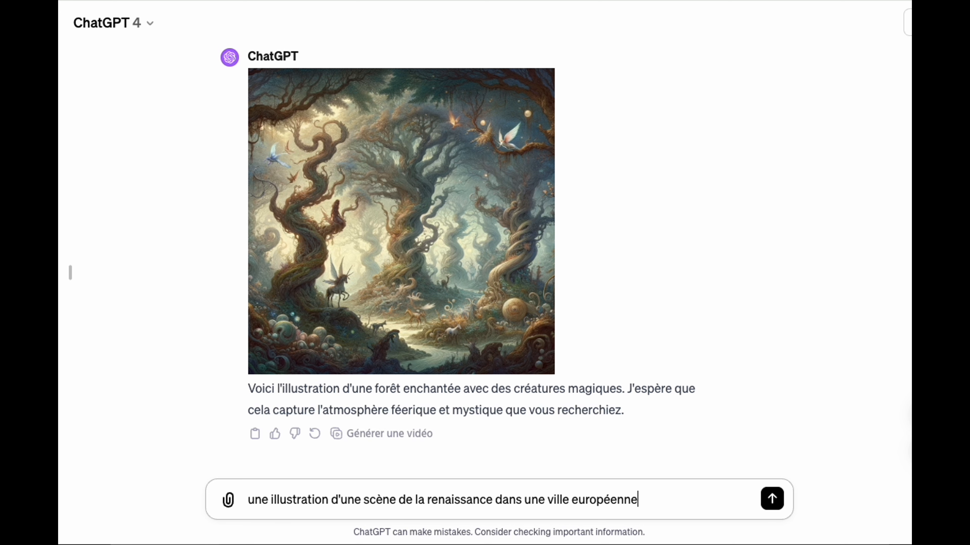
key("Return")
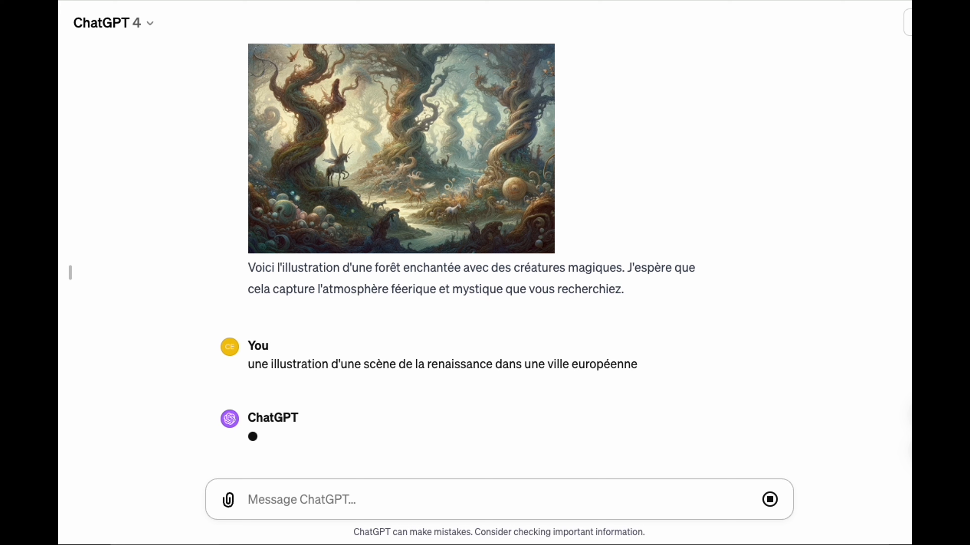